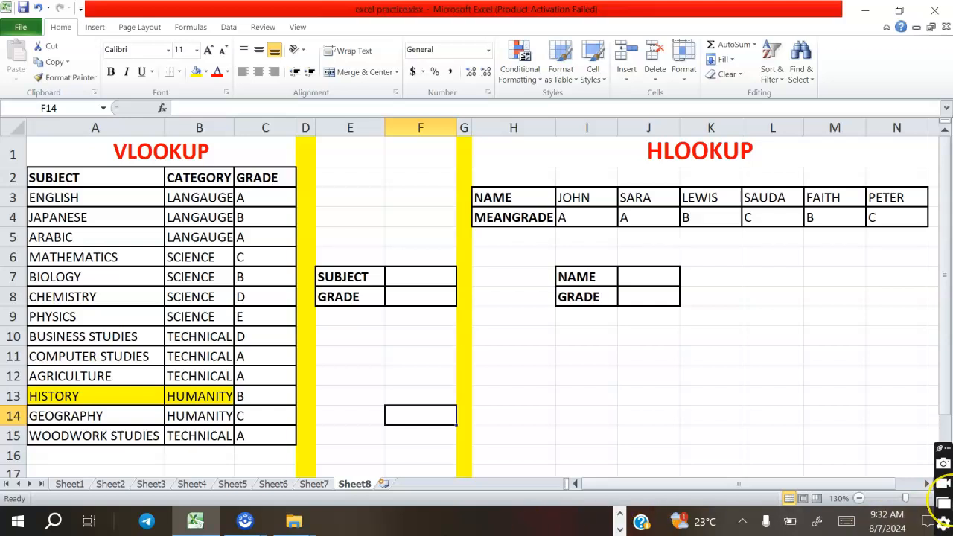
# Enter a VLOOKUP formula in F8 that looks up F7 in A3:C15 and returns column 3 with an exact match (FALSE).
pyautogui.write('=')
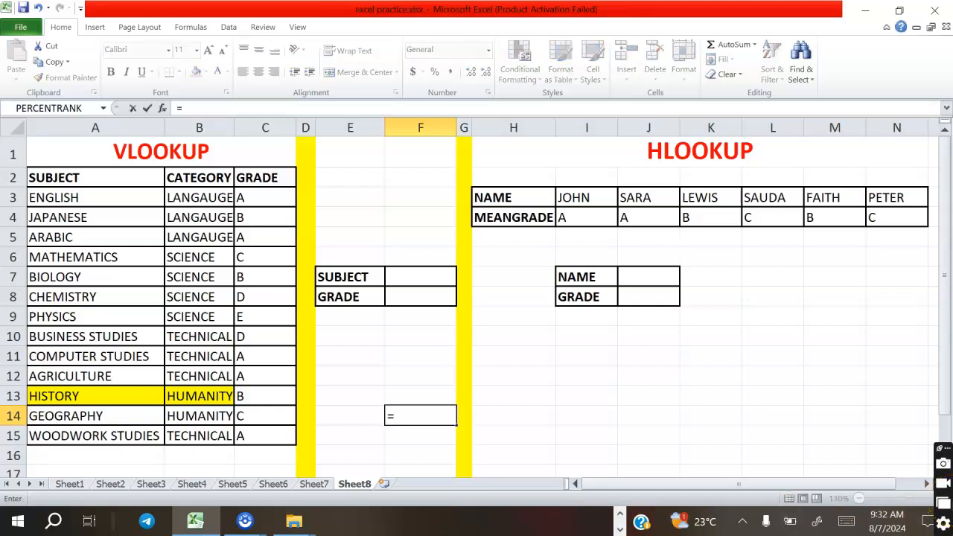
pyautogui.press('BackSpace')
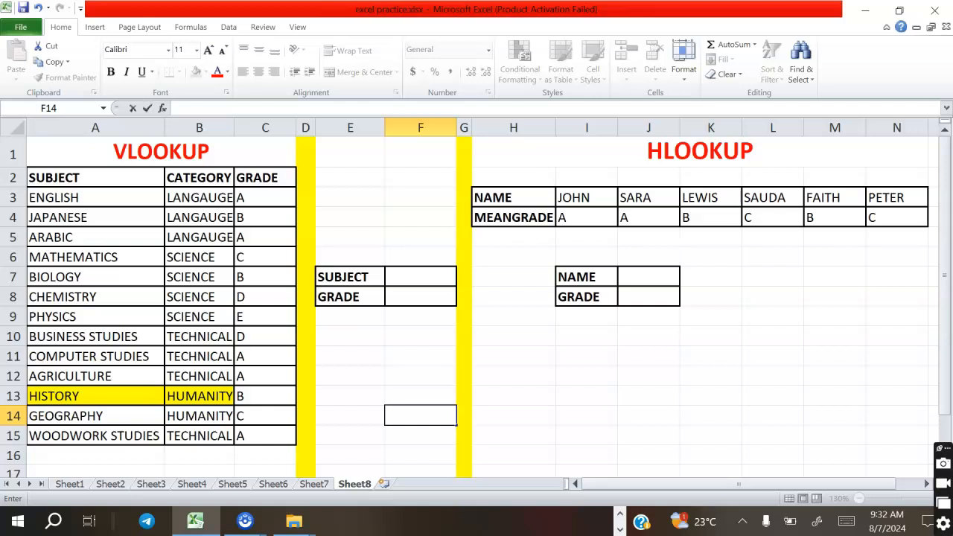
pyautogui.click(404, 293)
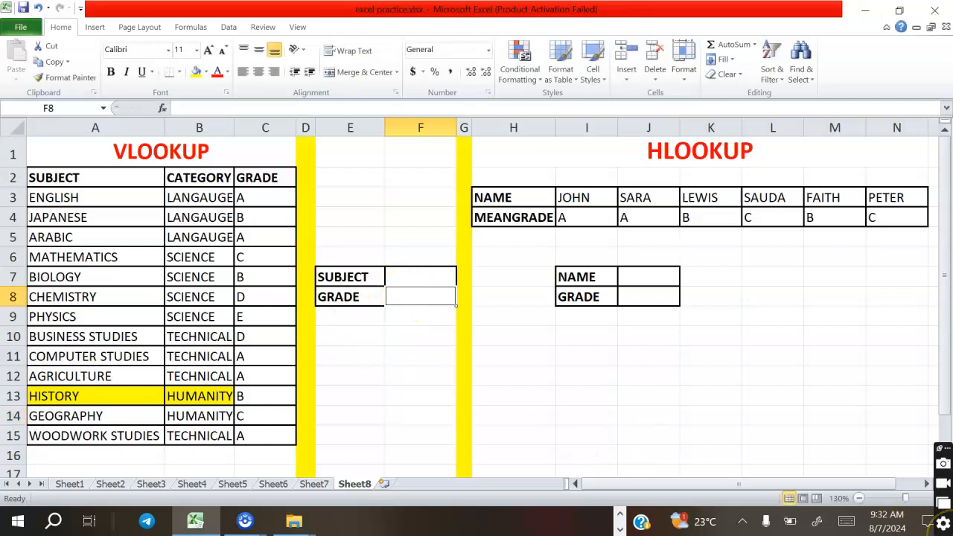
pyautogui.write('=')
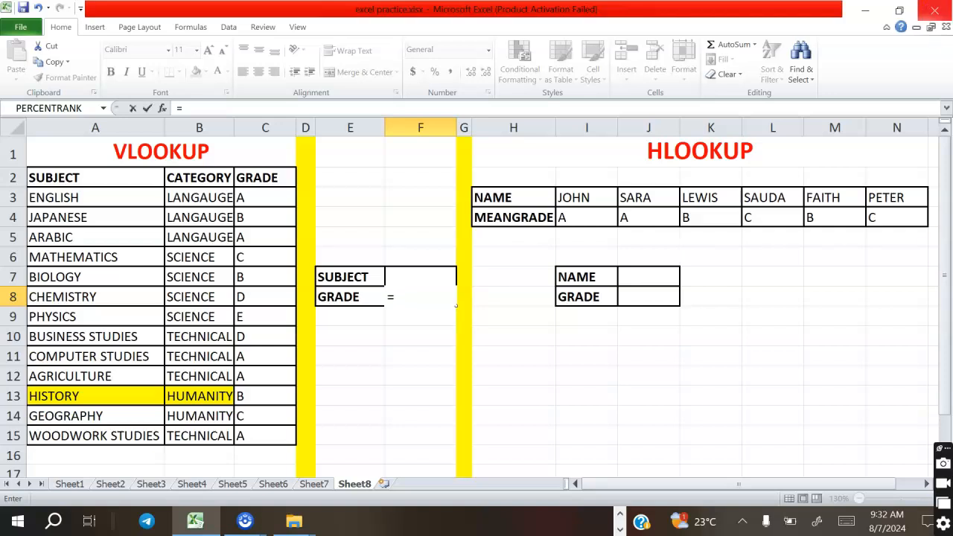
pyautogui.write('VLOO')
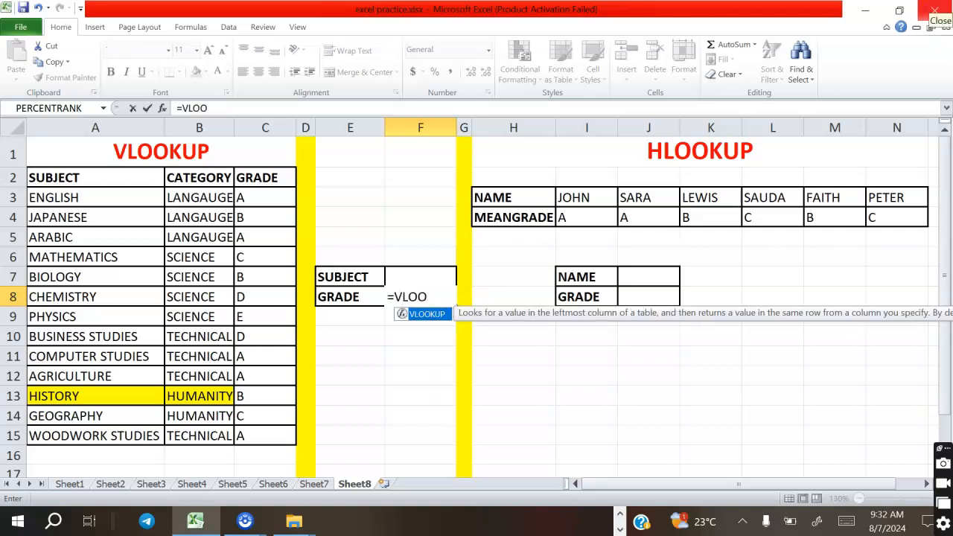
pyautogui.write('KUP')
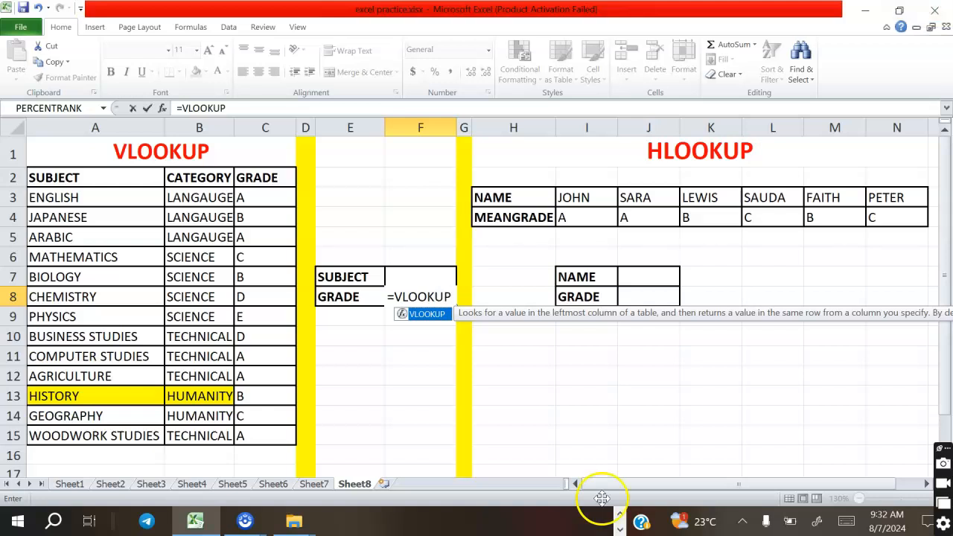
pyautogui.write('(')
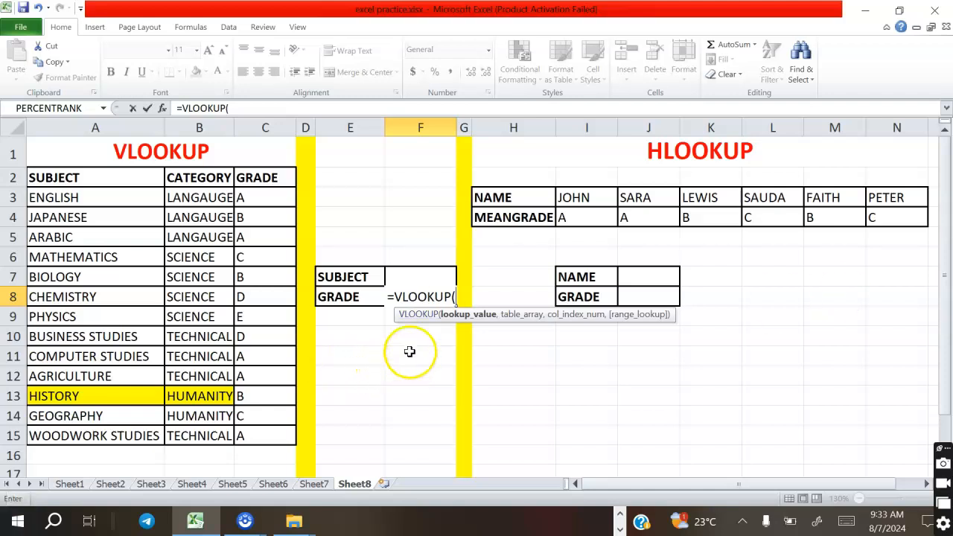
pyautogui.click(425, 280)
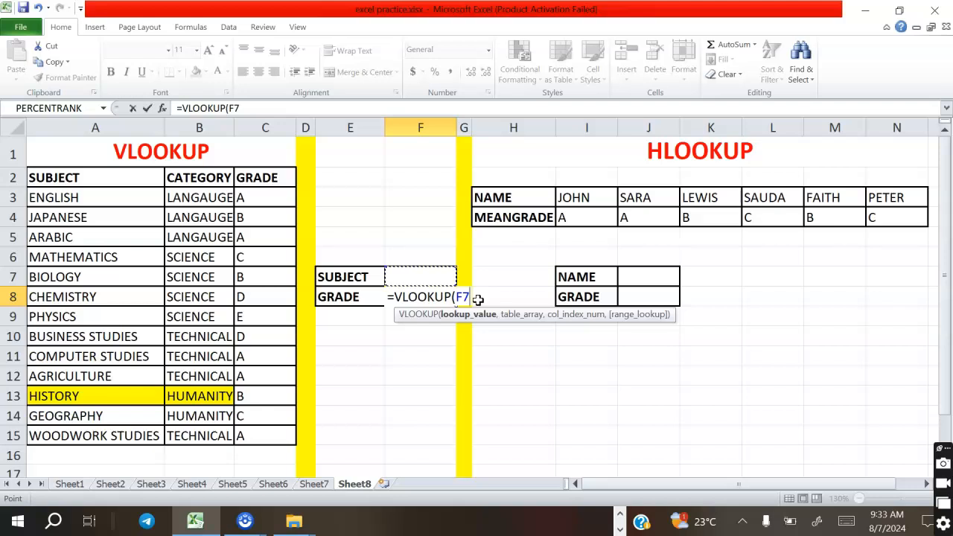
pyautogui.write(',')
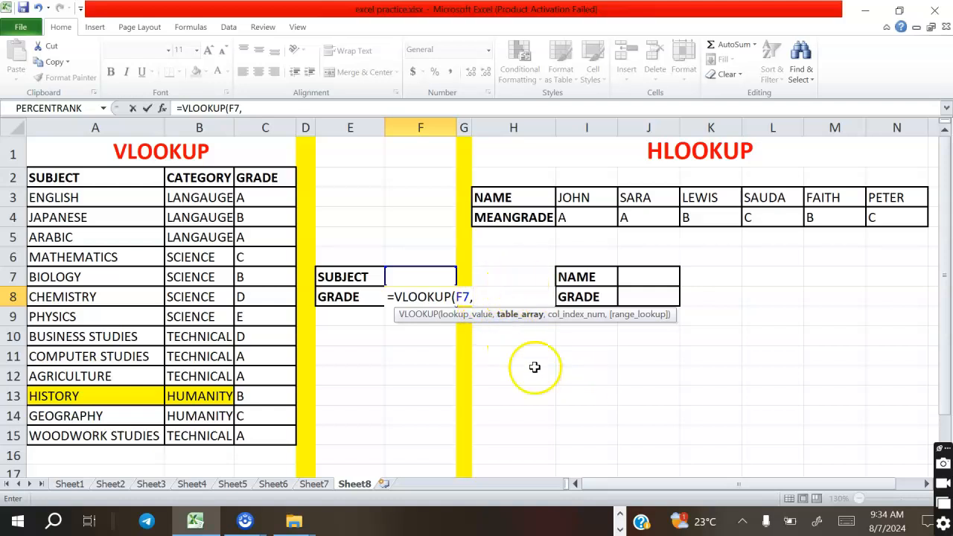
pyautogui.moveTo(36, 197); pyautogui.dragTo(240, 434)
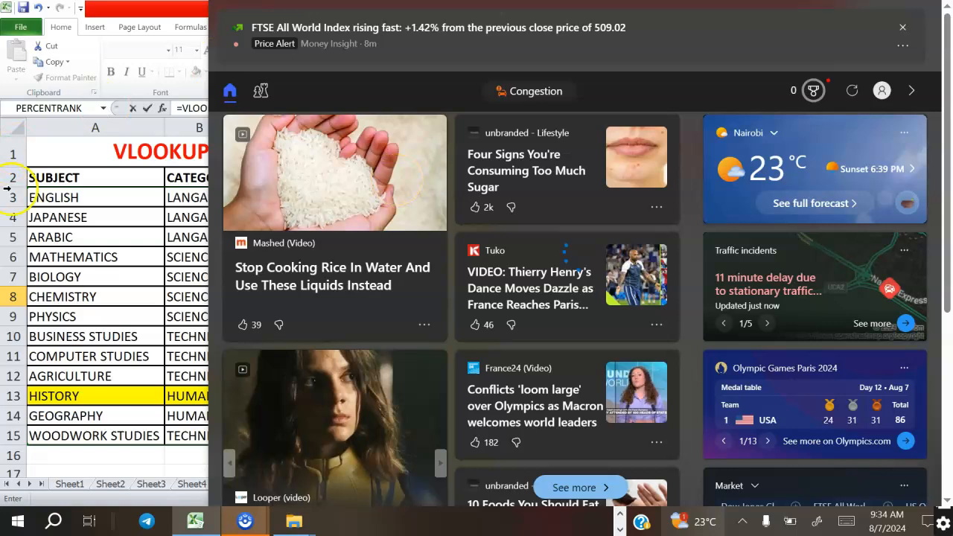
pyautogui.write(',')
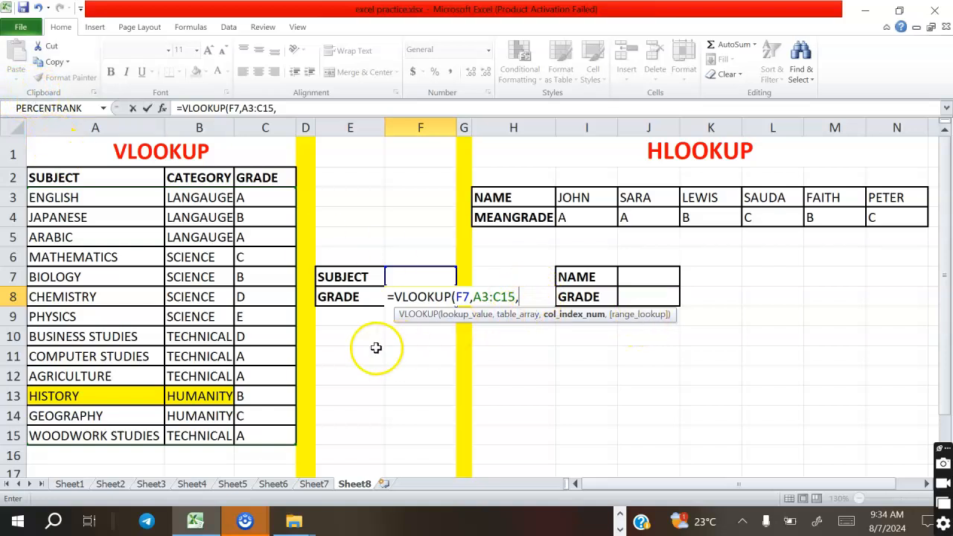
pyautogui.write('3,')
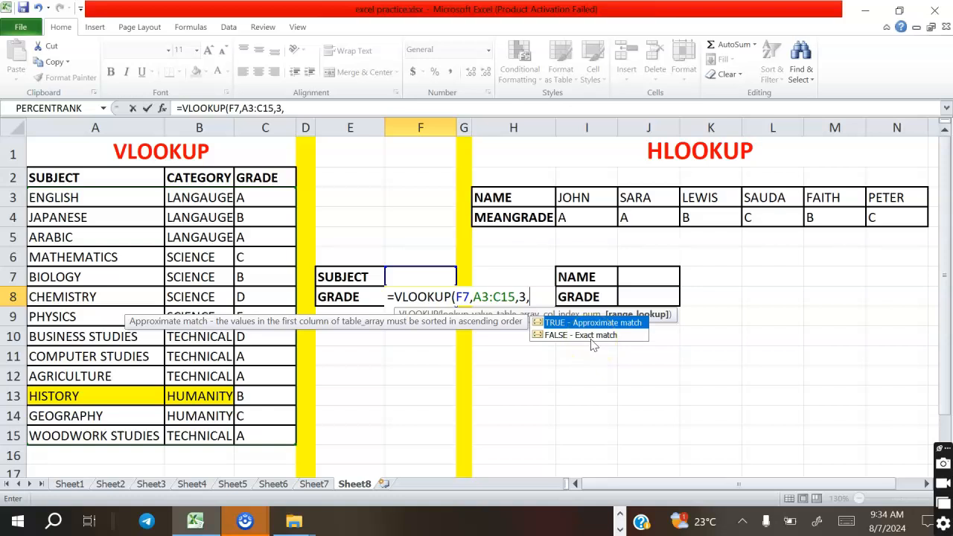
pyautogui.doubleClick(589, 338)
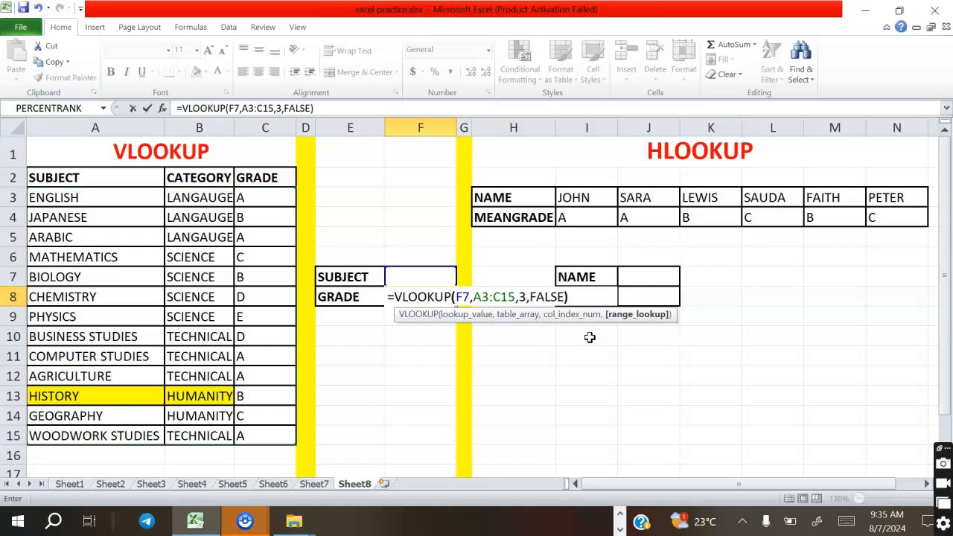
pyautogui.press('Return')
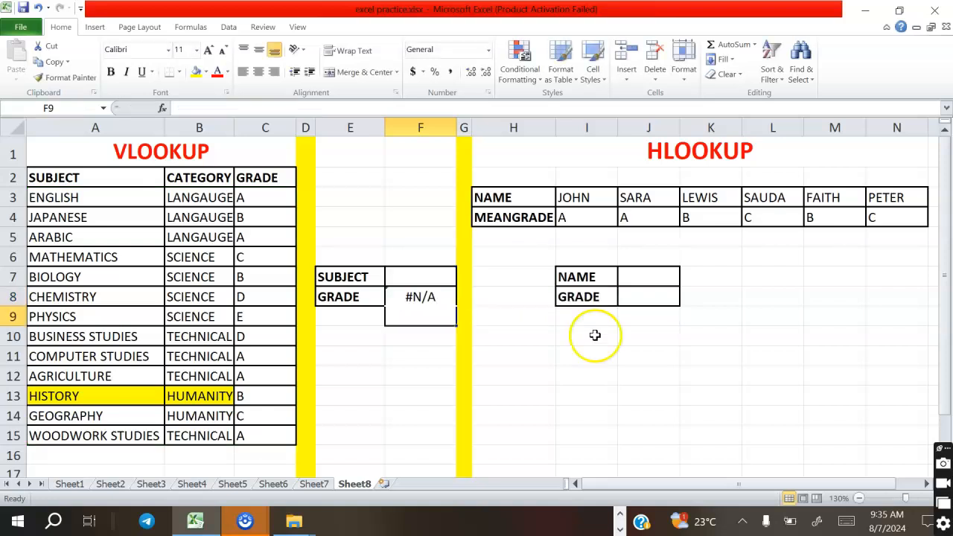
# Enter CHEMISTRY as the subject in cell F7.
pyautogui.click(430, 277)
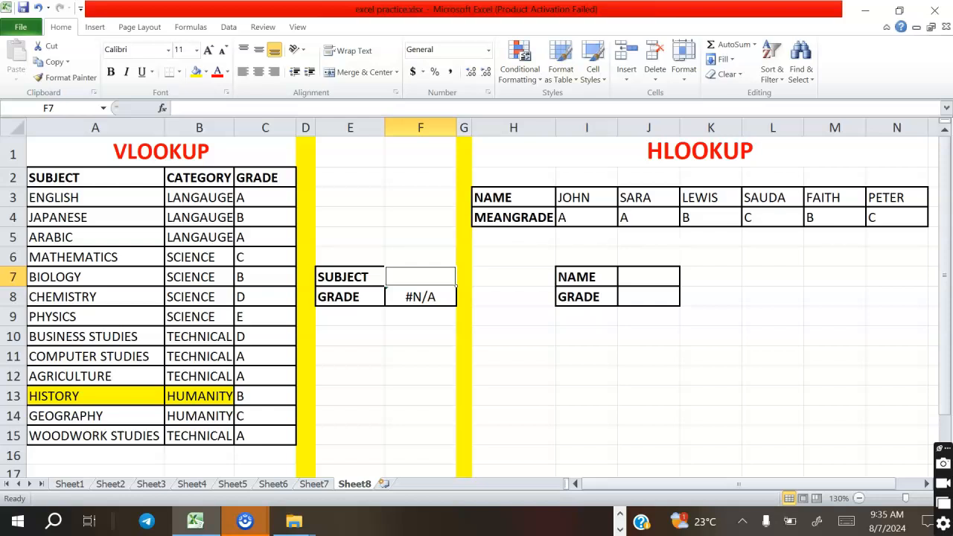
pyautogui.write('CHE')
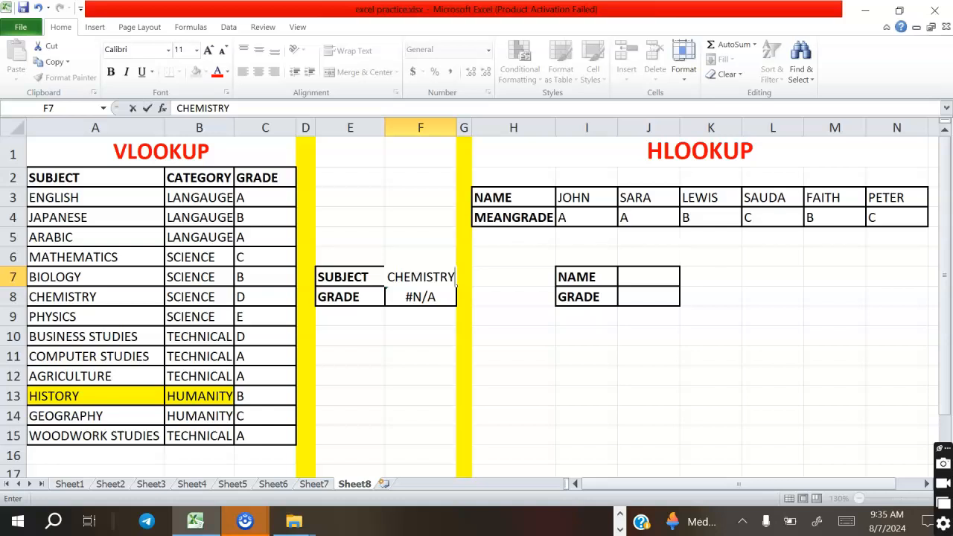
pyautogui.write('MISTRY')
pyautogui.press('Return')
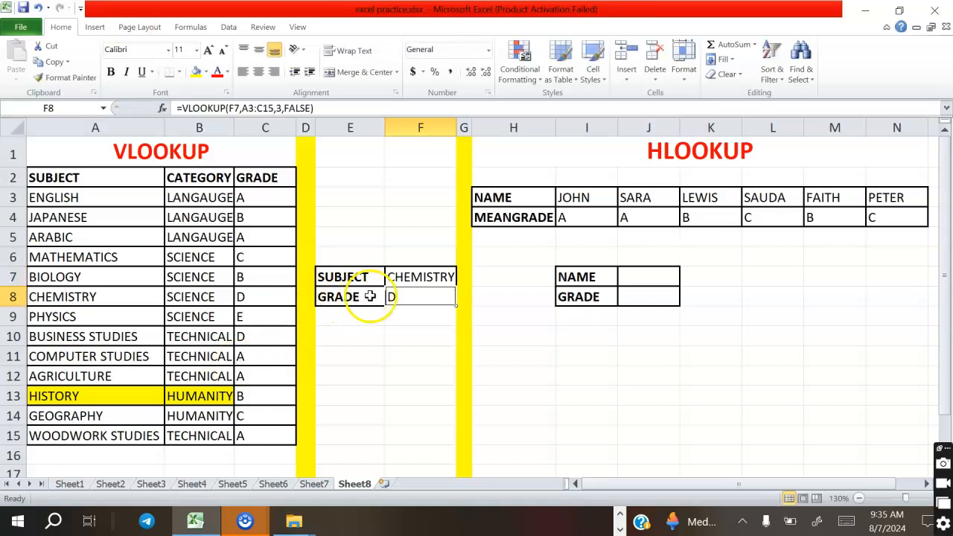
# Fill the CHEMISTRY row A8:C8 with yellow and undo the fill.
pyautogui.click(45, 298)
pyautogui.moveTo(119, 300); pyautogui.dragTo(252, 297)
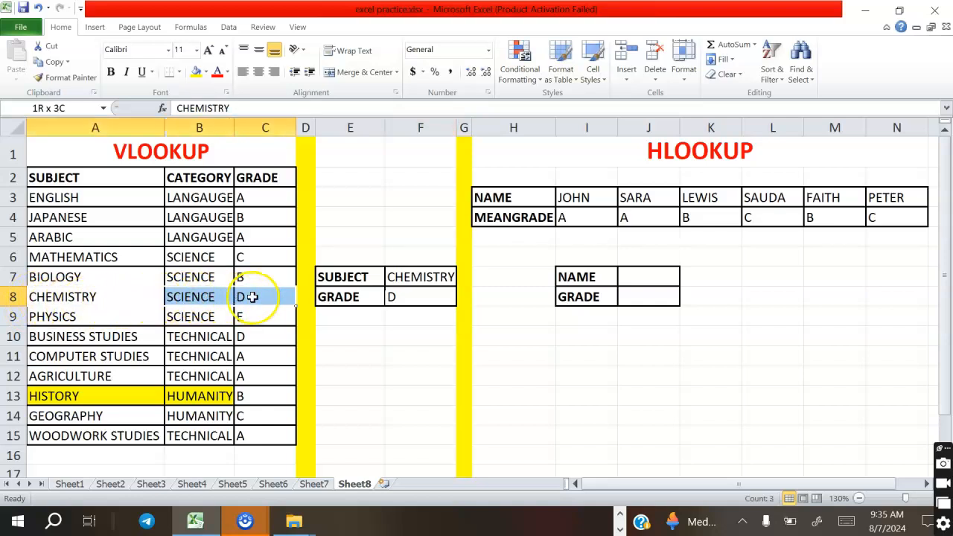
pyautogui.click(206, 73)
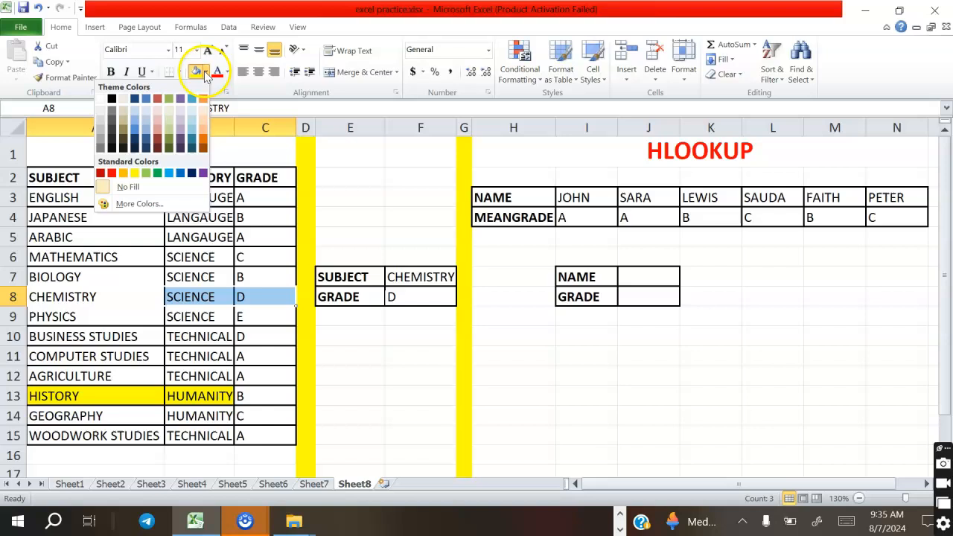
pyautogui.click(136, 174)
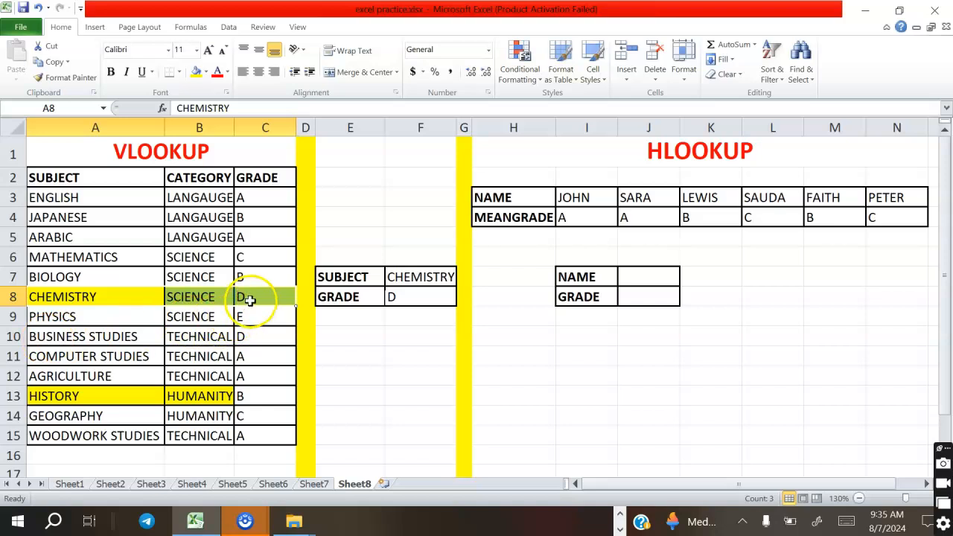
pyautogui.click(38, 8)
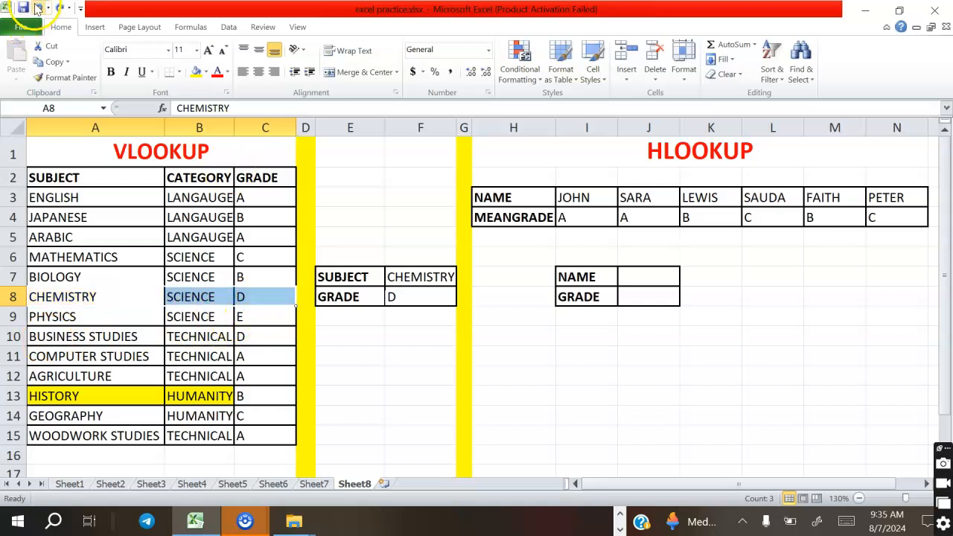
# Replace the subject in cell F7 with JAPANESE.
pyautogui.click(406, 281)
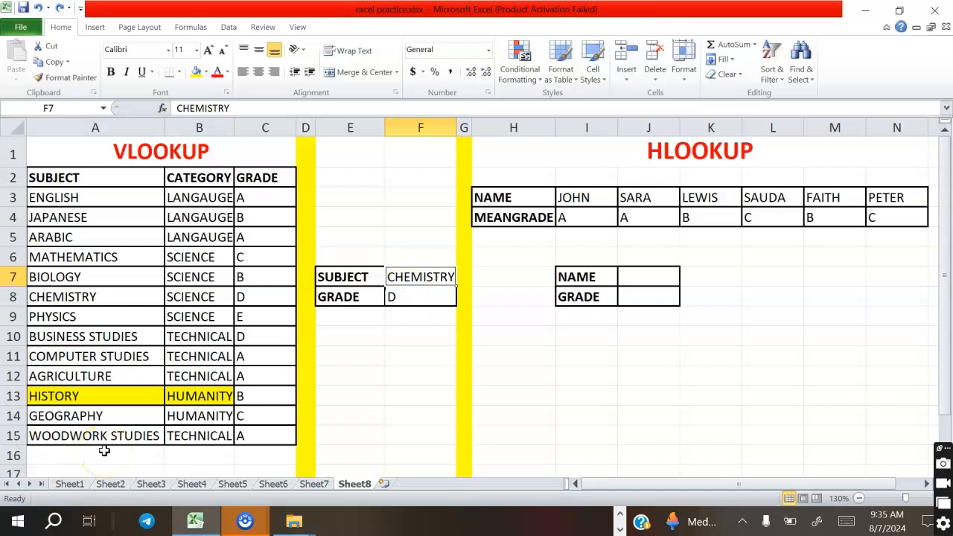
pyautogui.write('JAANESE')
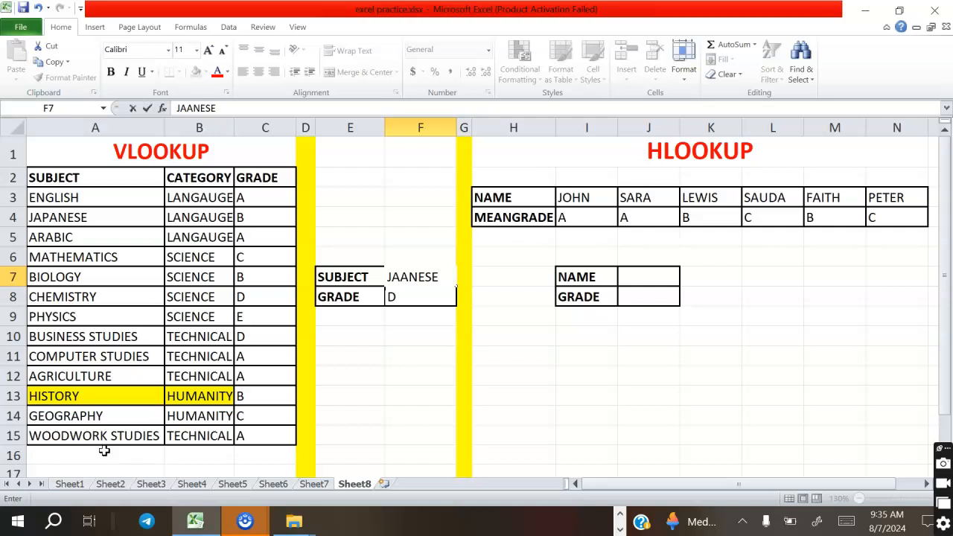
pyautogui.click(398, 277)
pyautogui.write('P')
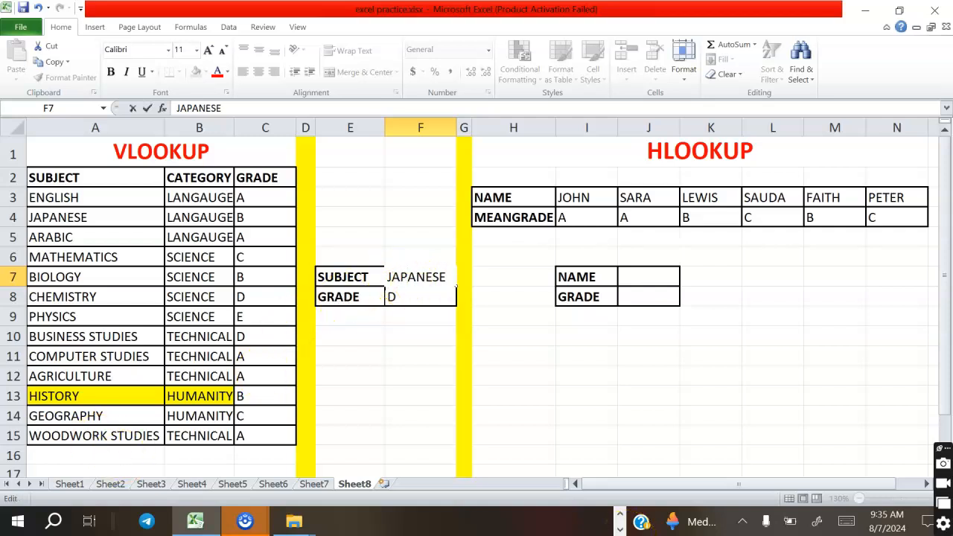
pyautogui.press('Return')
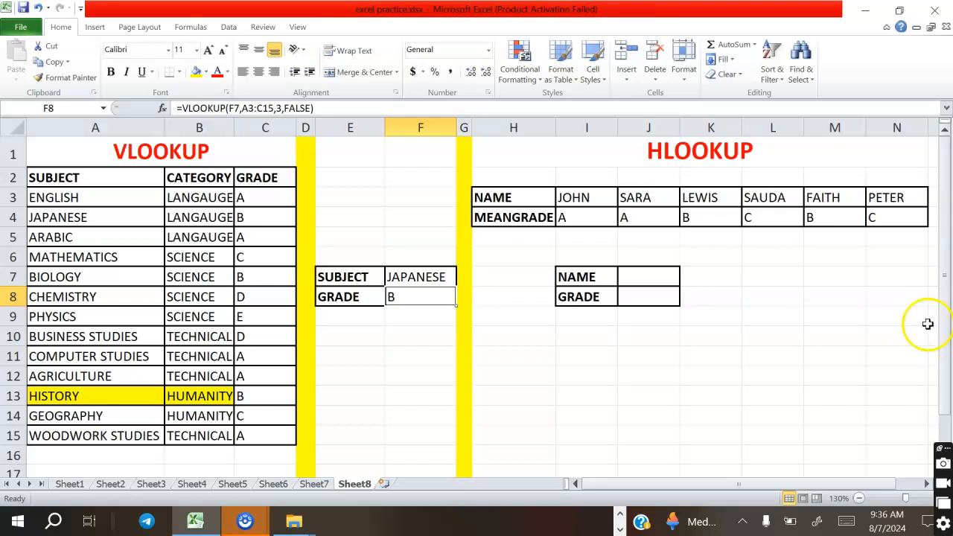
pyautogui.scroll(3, 781, 326)
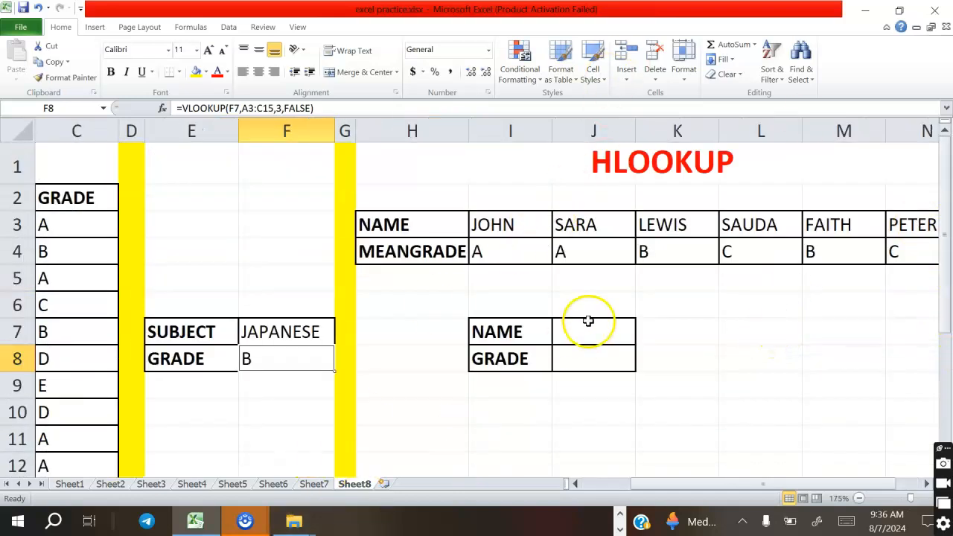
pyautogui.scroll(-2, 722, 361)
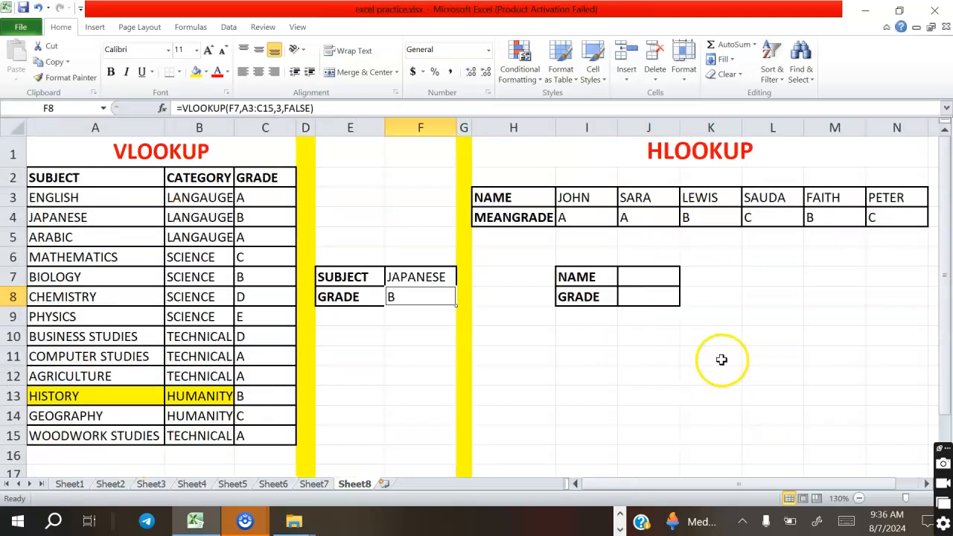
pyautogui.scroll(-1, 722, 361)
pyautogui.moveTo(947, 278); pyautogui.dragTo(947, 187)
pyautogui.scroll(1, 608, 401)
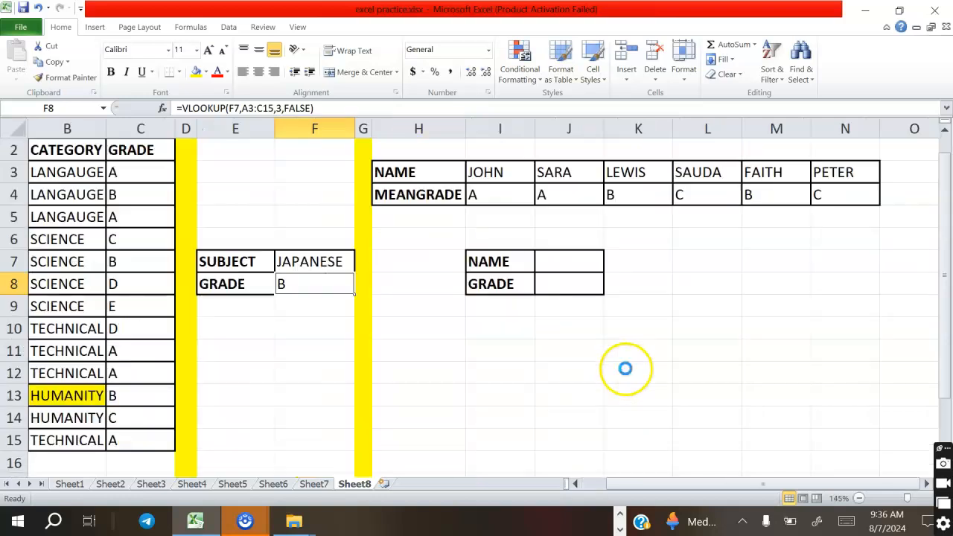
pyautogui.moveTo(943, 304); pyautogui.dragTo(946, 253)
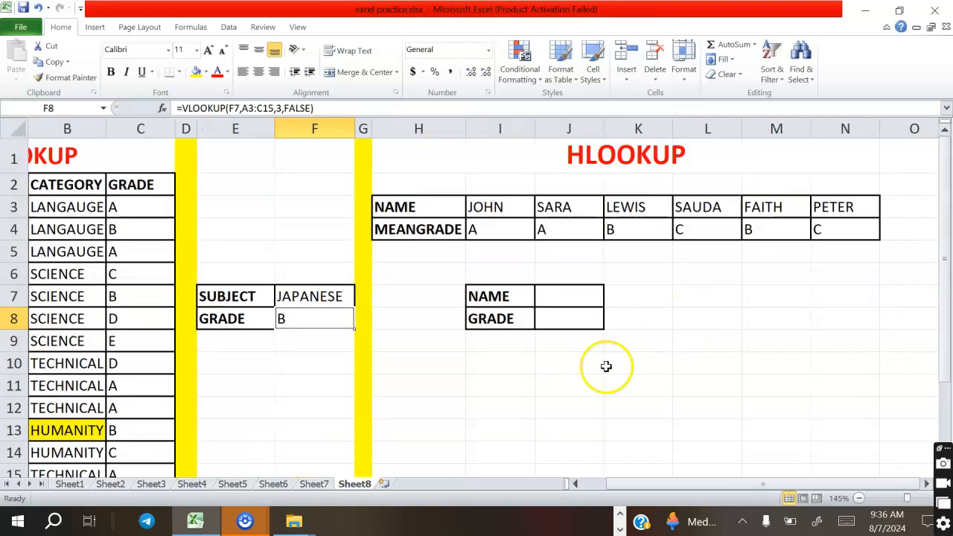
pyautogui.moveTo(677, 484)
pyautogui.mouseDown()
pyautogui.moveTo(695, 491)
pyautogui.moveTo(679, 483)
pyautogui.mouseUp()
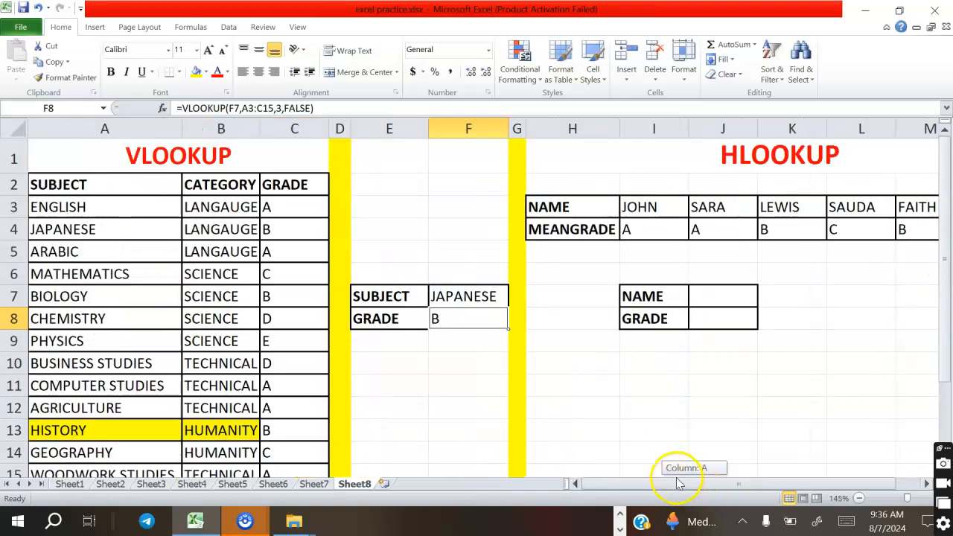
pyautogui.scroll(-1, 679, 299)
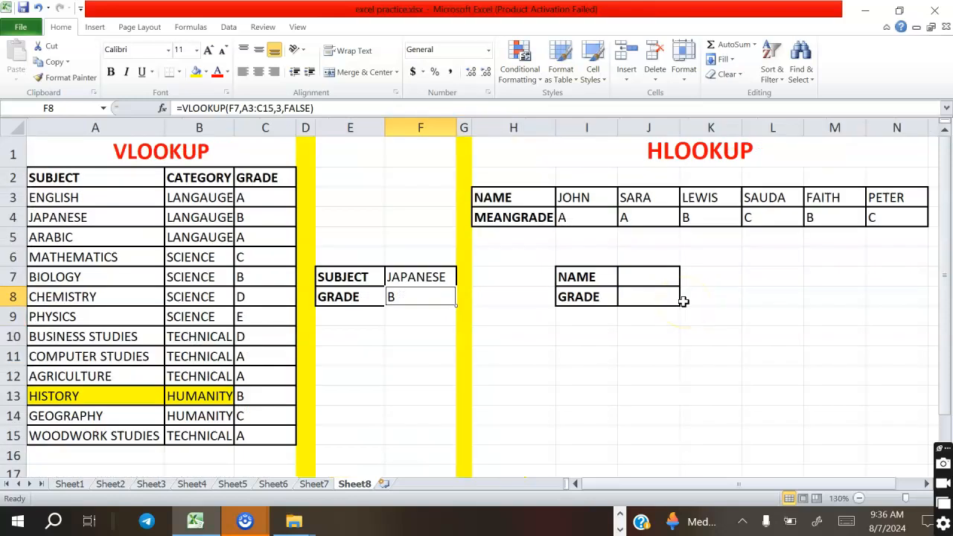
# Enter an HLOOKUP formula in J8 that looks up J7 in H3:N4 and returns row 2 with an exact match (FALSE).
pyautogui.click(645, 297)
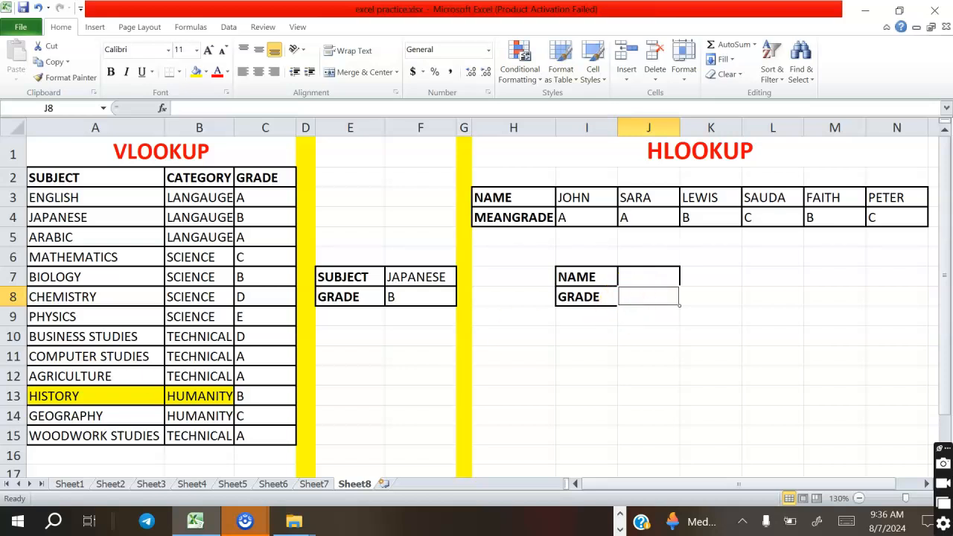
pyautogui.write('=')
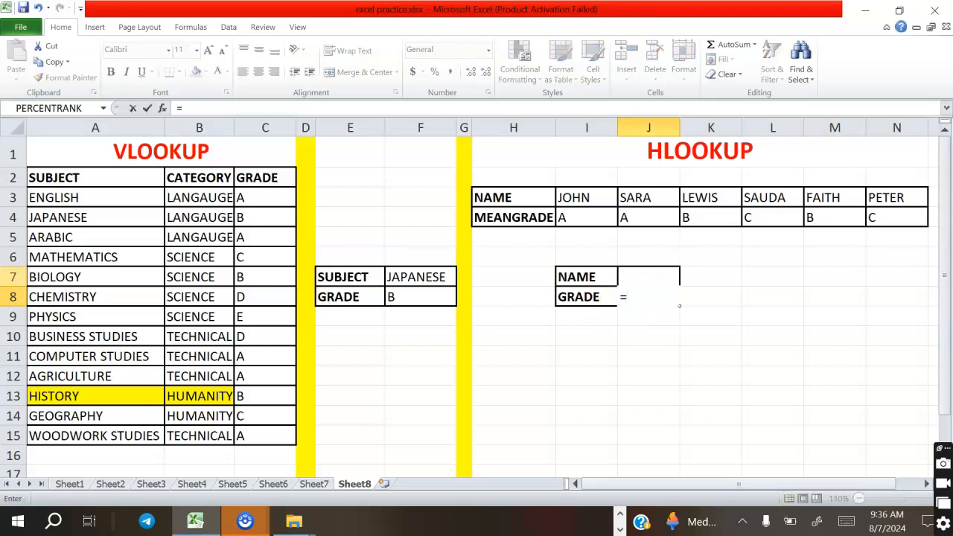
pyautogui.write('HLOO')
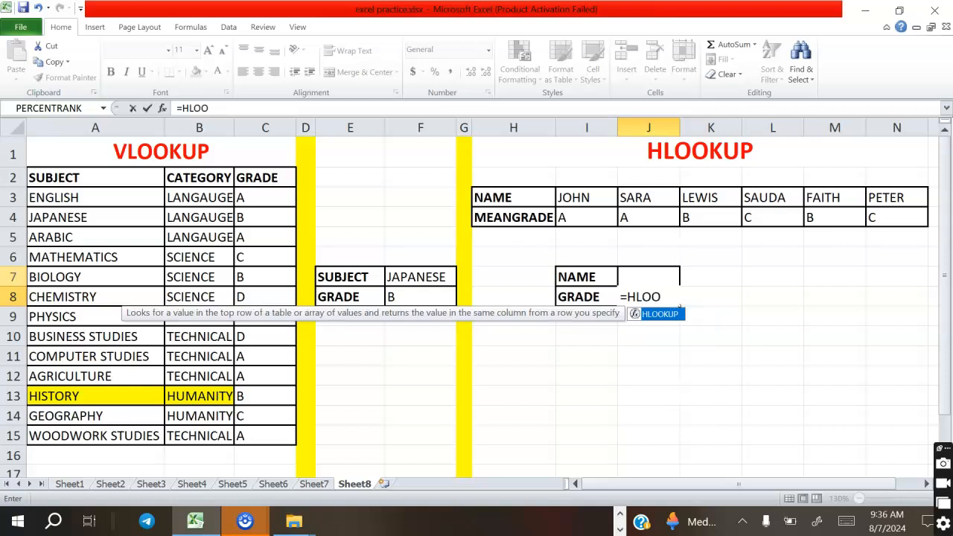
pyautogui.write('KUP(')
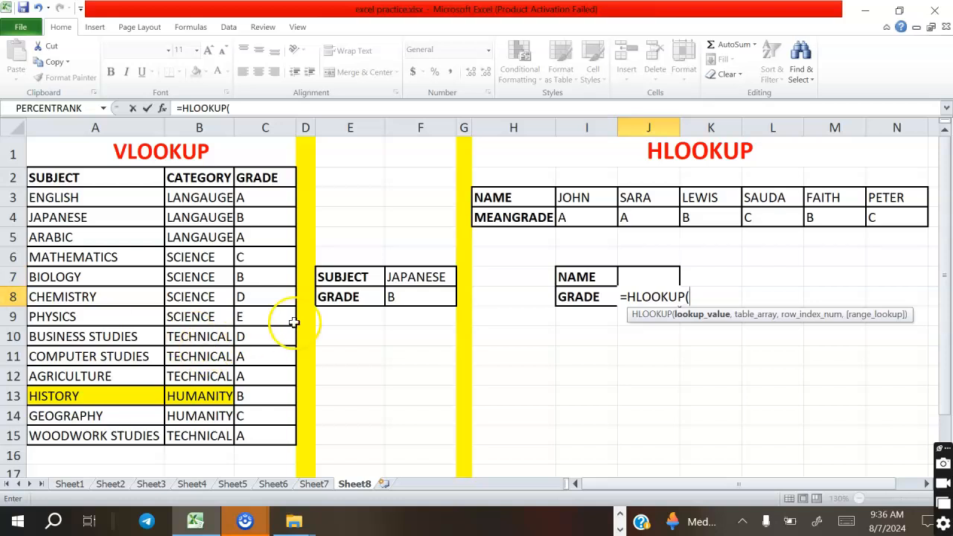
pyautogui.click(637, 278)
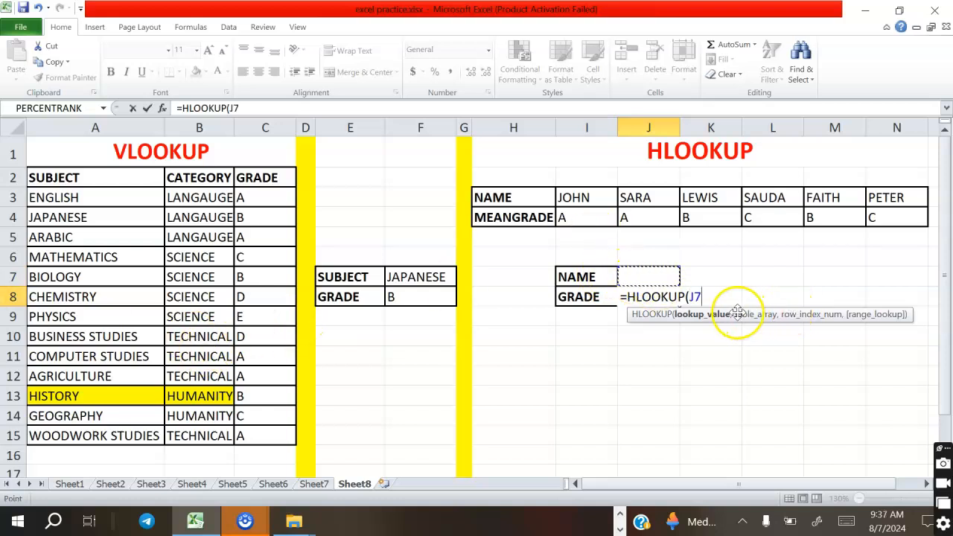
pyautogui.write(',')
pyautogui.moveTo(488, 198); pyautogui.dragTo(868, 217)
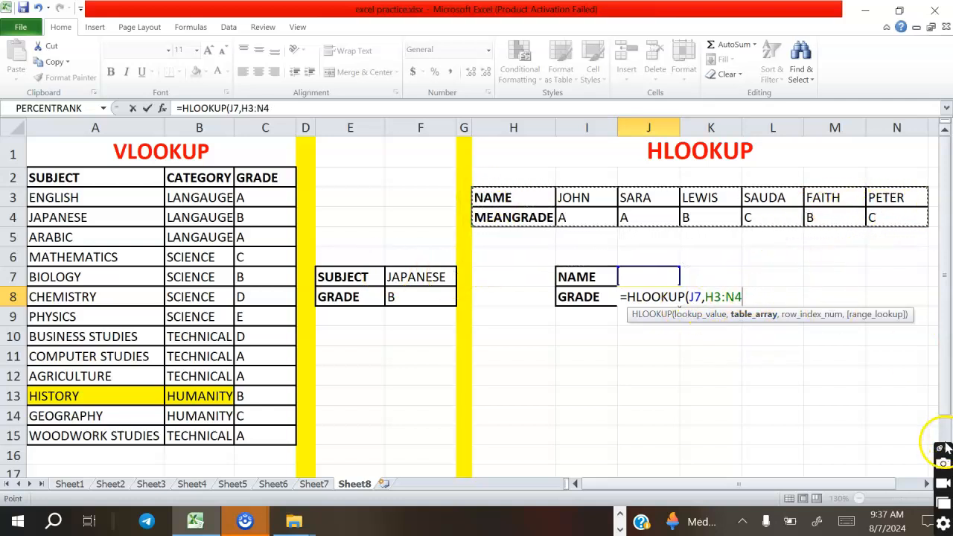
pyautogui.write(',')
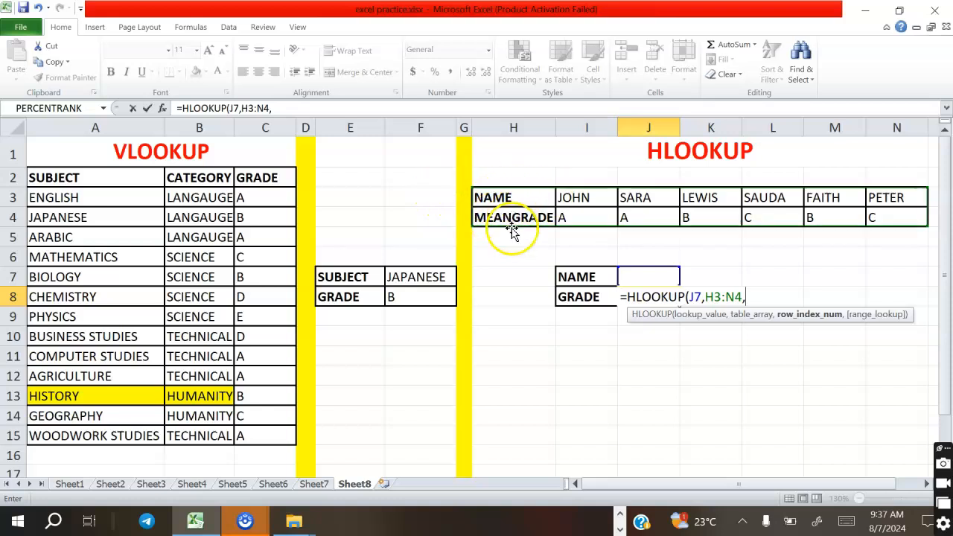
pyautogui.write(',')
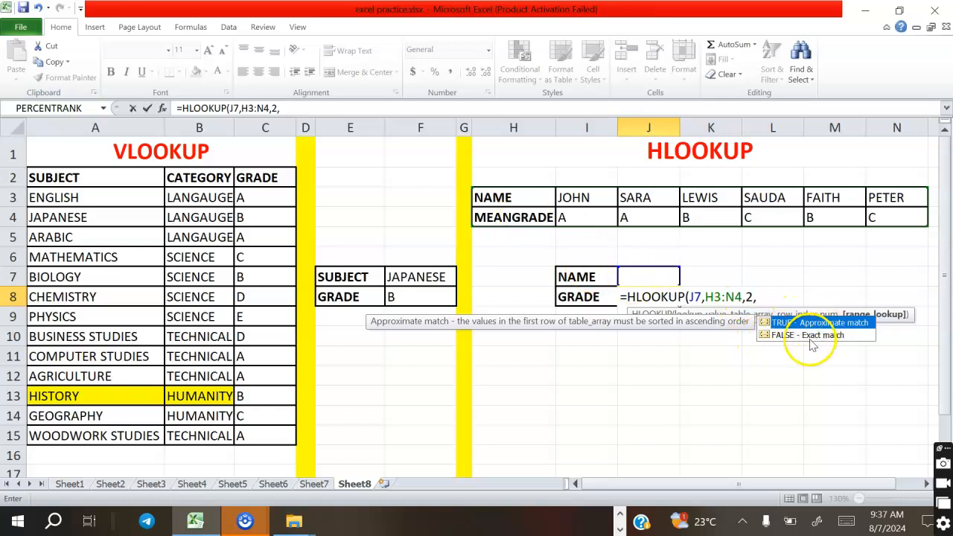
pyautogui.doubleClick(813, 335)
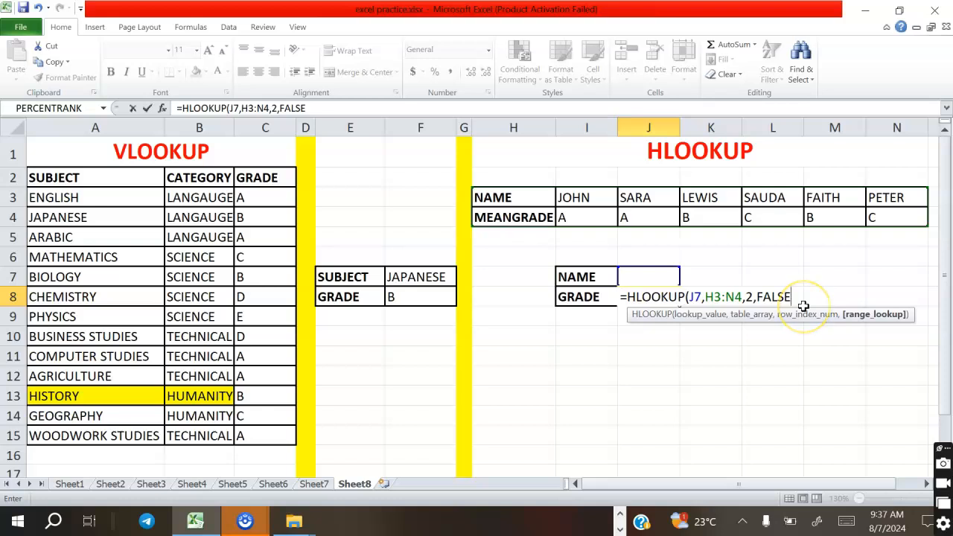
pyautogui.press('Return')
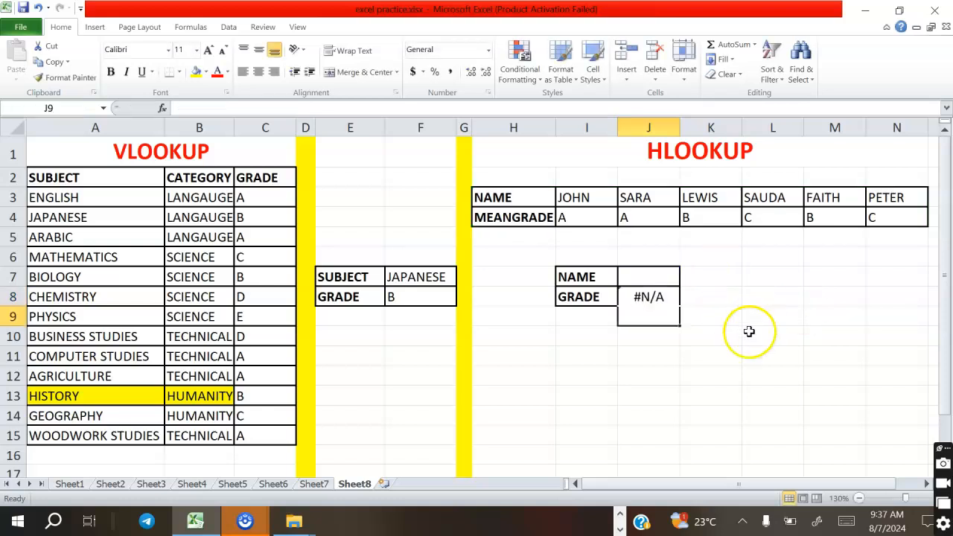
# Enter the student name listed in I3 as the lookup name in cell J7.
pyautogui.click(645, 278)
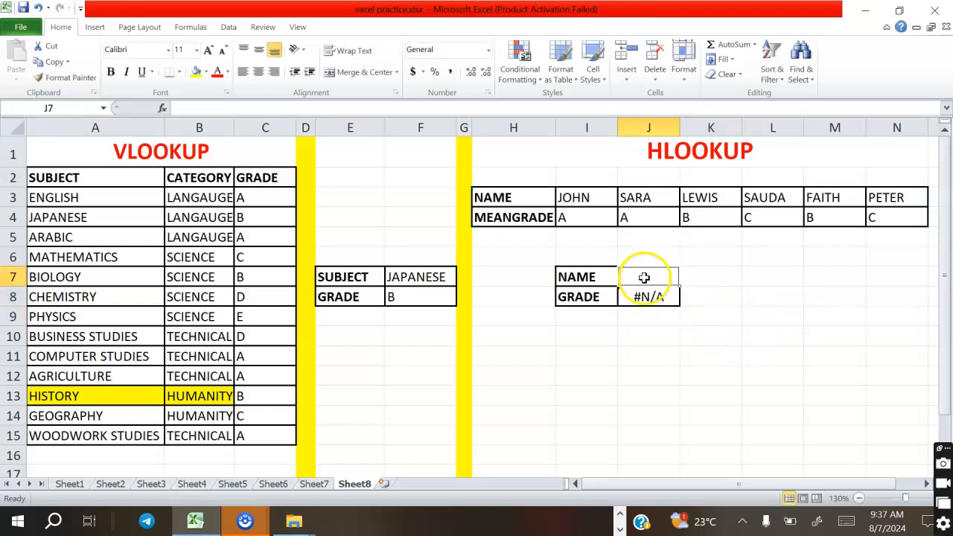
pyautogui.write('JOHN')
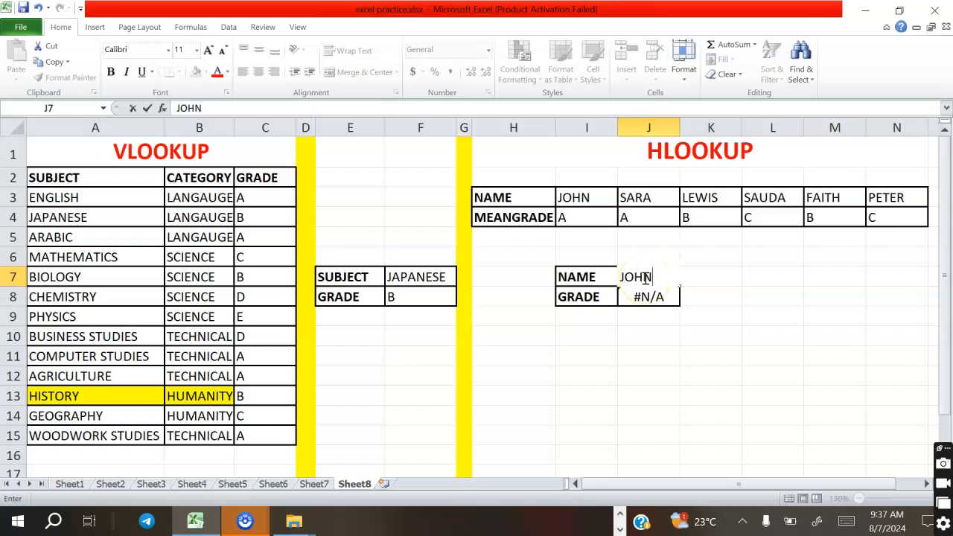
pyautogui.press('Return')
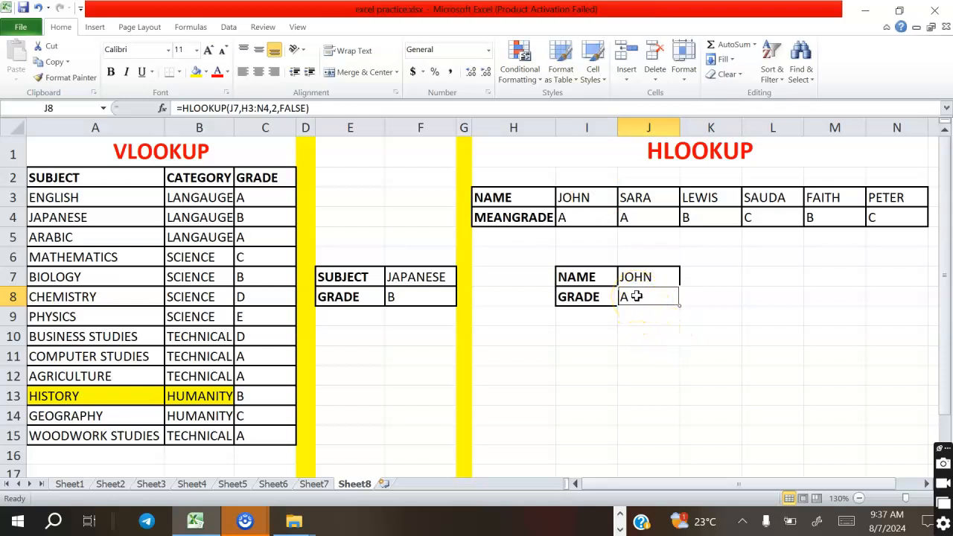
# Replace the lookup name in cell J7 with the student name listed in K3.
pyautogui.click(663, 276)
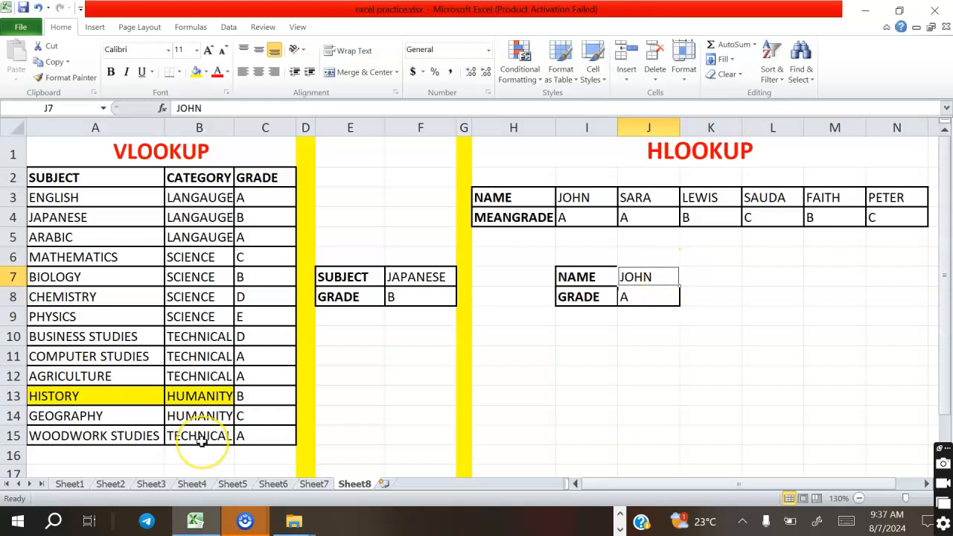
pyautogui.write('LEWIS')
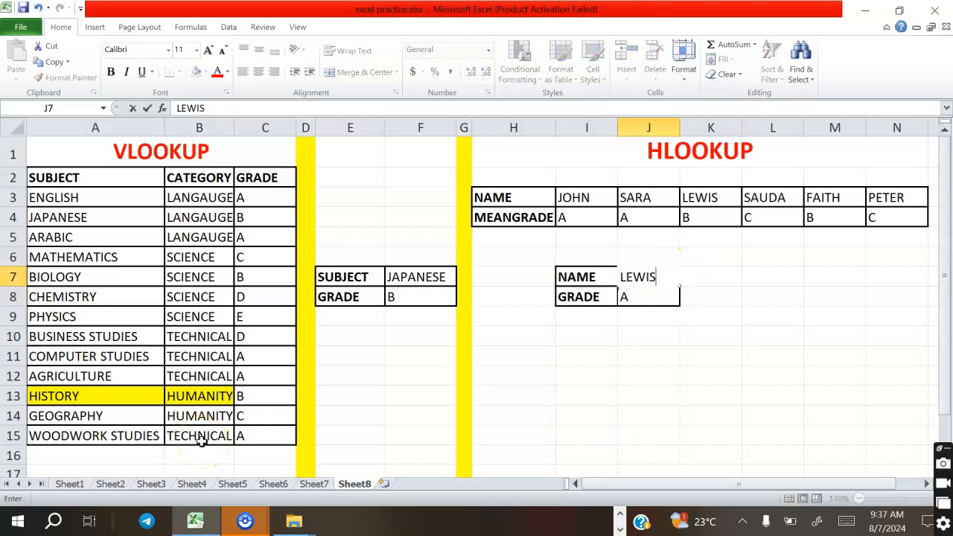
pyautogui.press('Return')
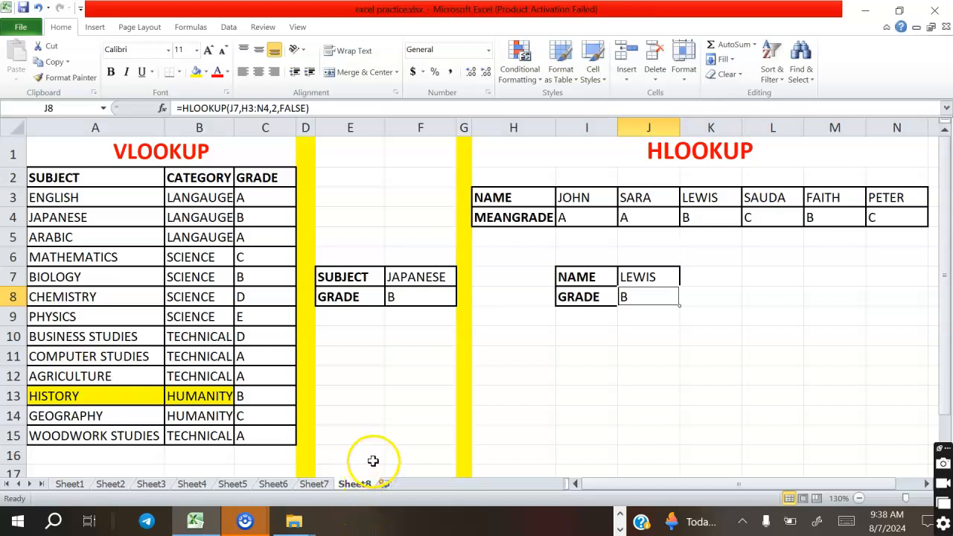
pyautogui.scroll(-1, 384, 423)
pyautogui.scroll(1, 387, 415)
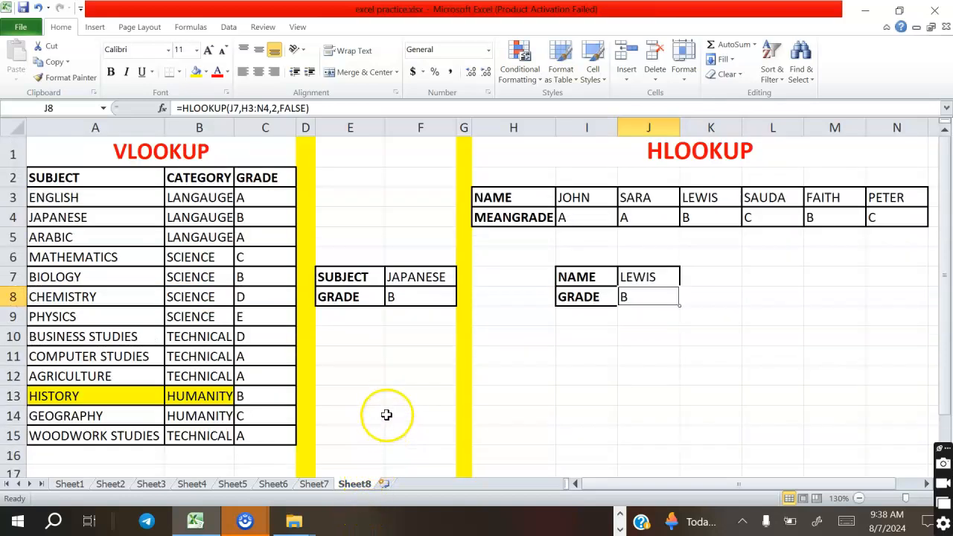